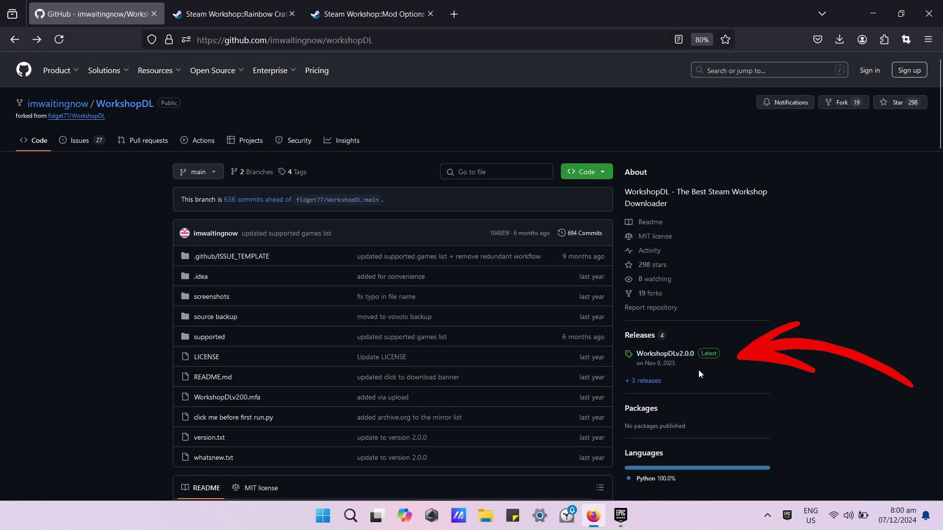
Download WorkshopDL.2.0.0_installer.exe from the WorkshopDLv2.0.0 GitHub release and run it.
{"action": "left_click", "coordinate": [692, 356]}
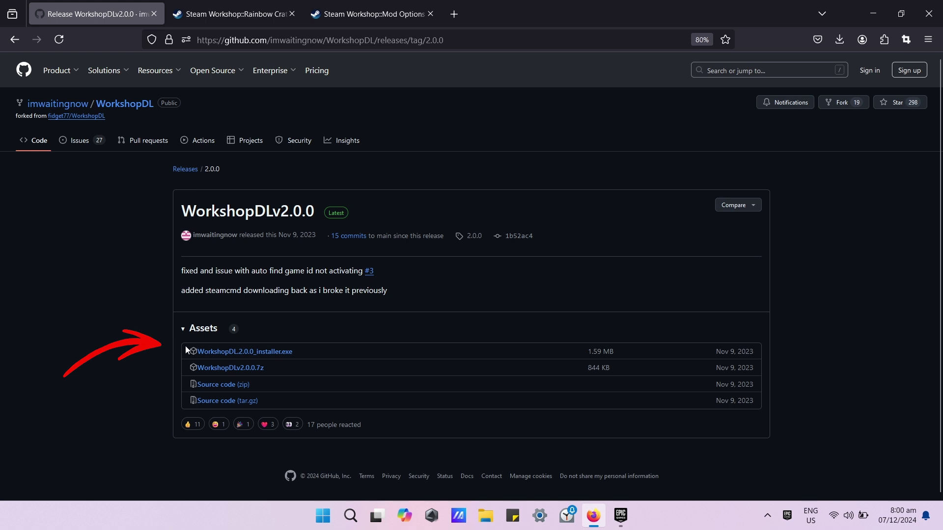
{"action": "left_click", "coordinate": [211, 352]}
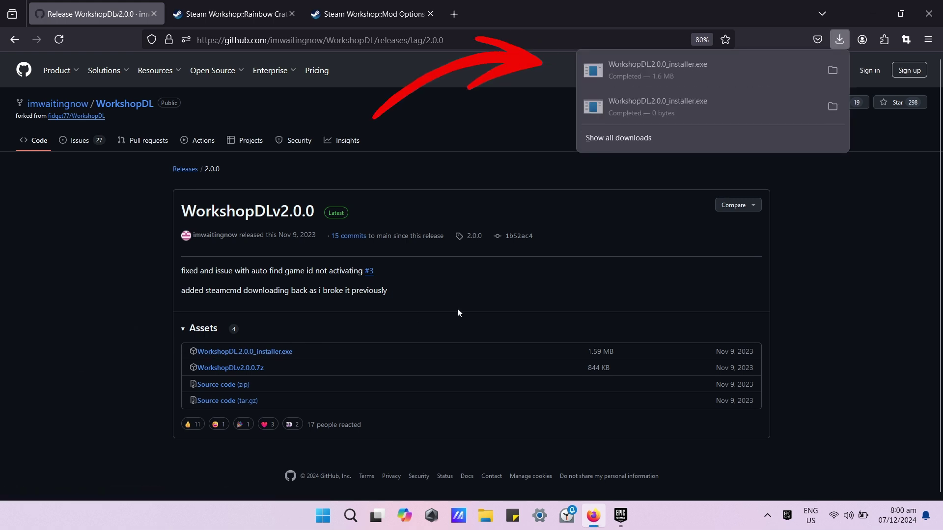
{"action": "left_click", "coordinate": [761, 74]}
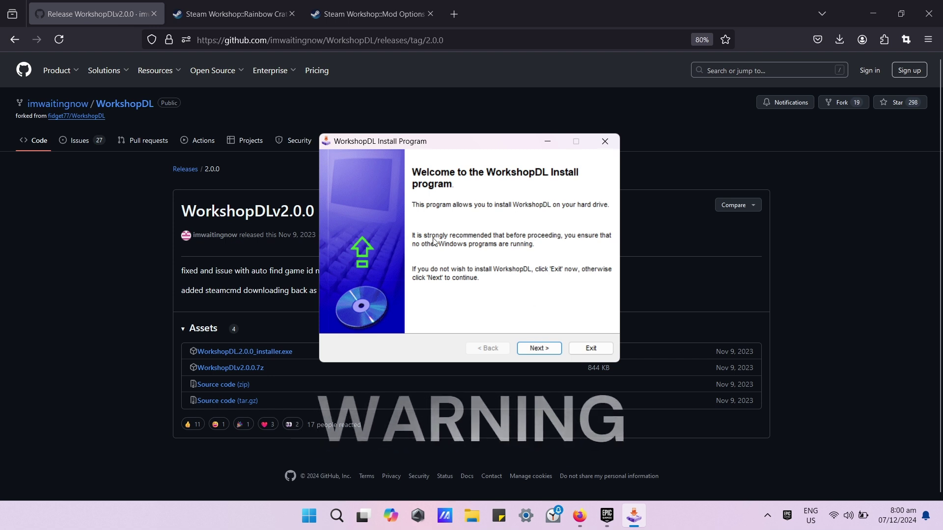
Accept the license, keep C:\WorkshopDL as the install folder, install, and exit the installer.
{"action": "left_click", "coordinate": [538, 348]}
{"action": "left_click", "coordinate": [432, 310]}
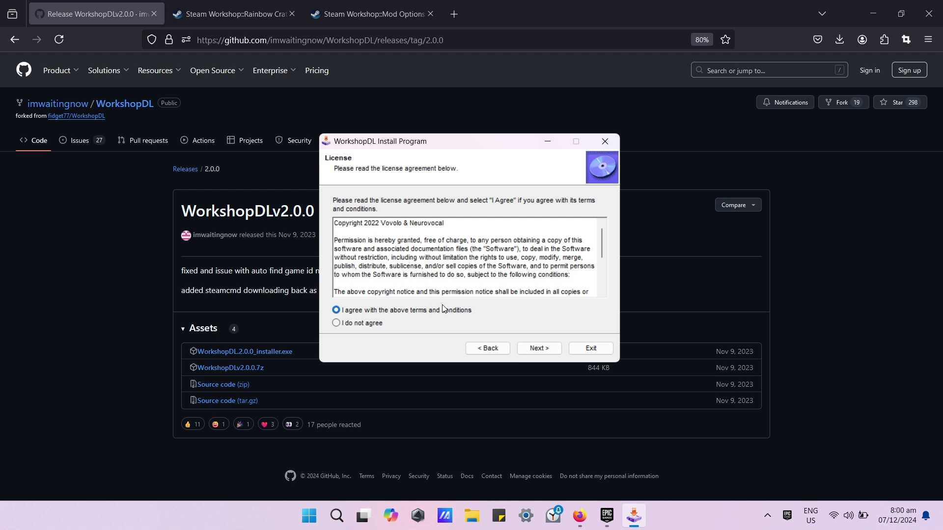
{"action": "left_click_drag", "start_coordinate": [600, 238], "coordinate": [596, 272]}
{"action": "left_click", "coordinate": [553, 353]}
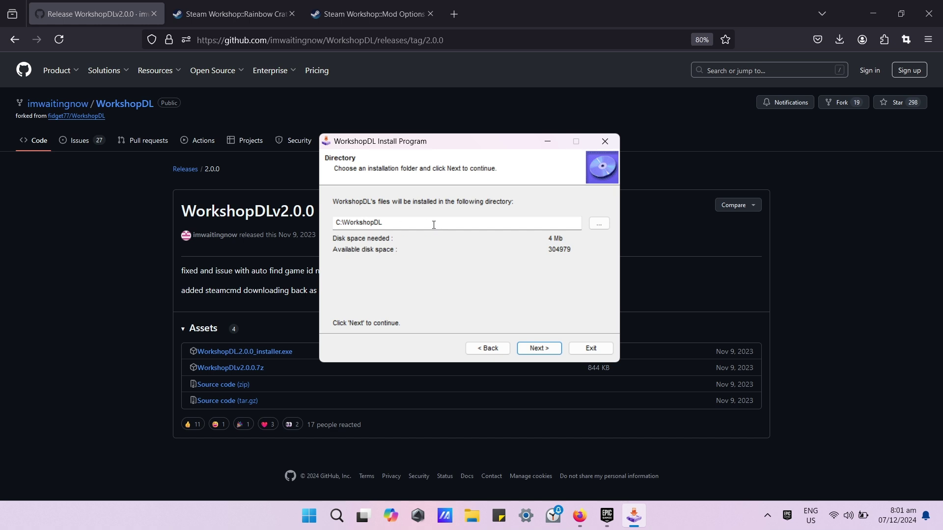
{"action": "left_click", "coordinate": [548, 350]}
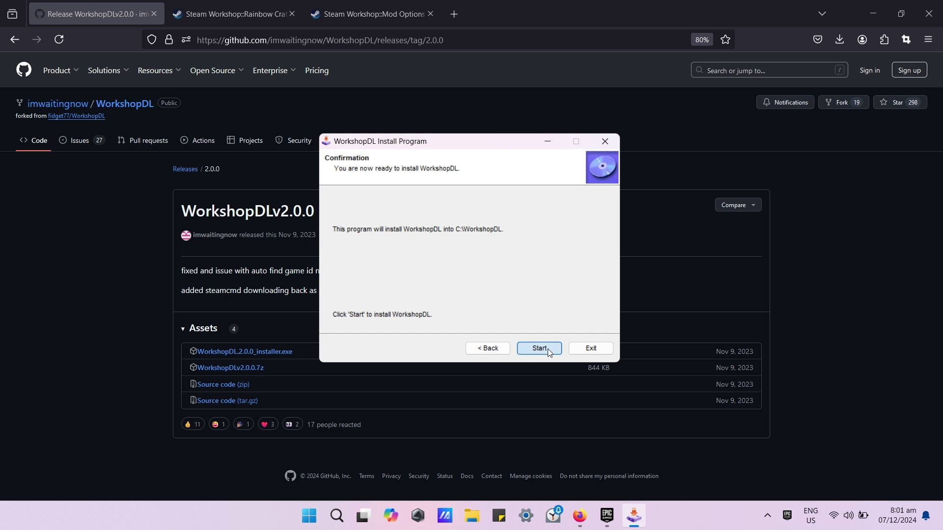
{"action": "left_click", "coordinate": [548, 349]}
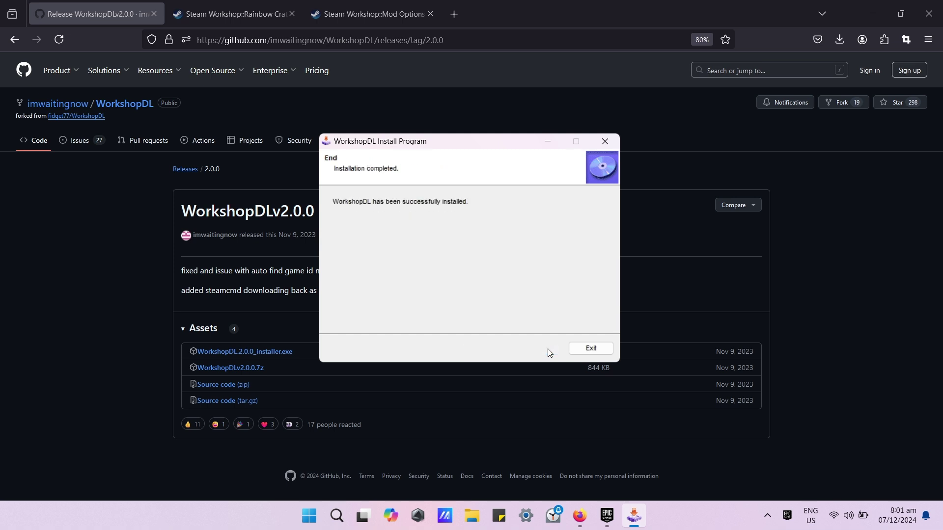
{"action": "left_click", "coordinate": [585, 351]}
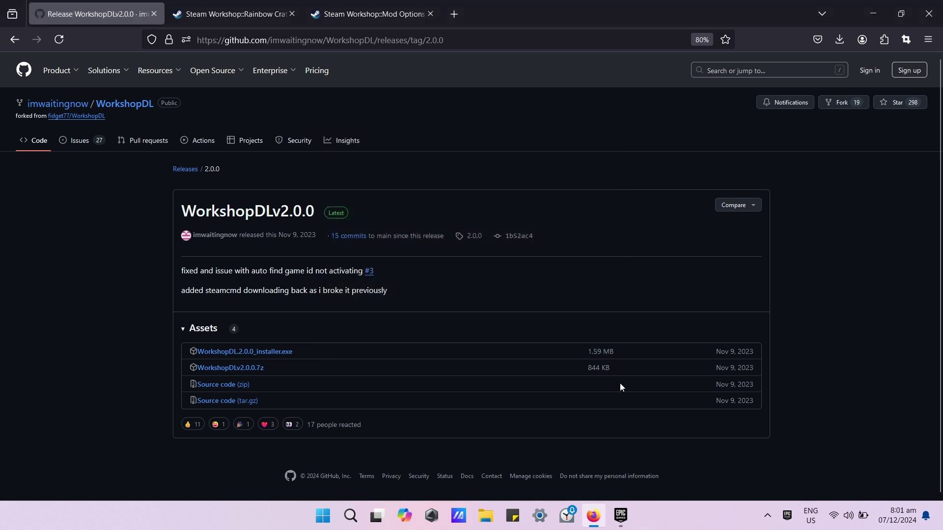
Launch WorkshopDL by searching 'work' in Windows Search, then bring Firefox back in front.
{"action": "left_click", "coordinate": [349, 502]}
{"action": "type", "text": "work"}
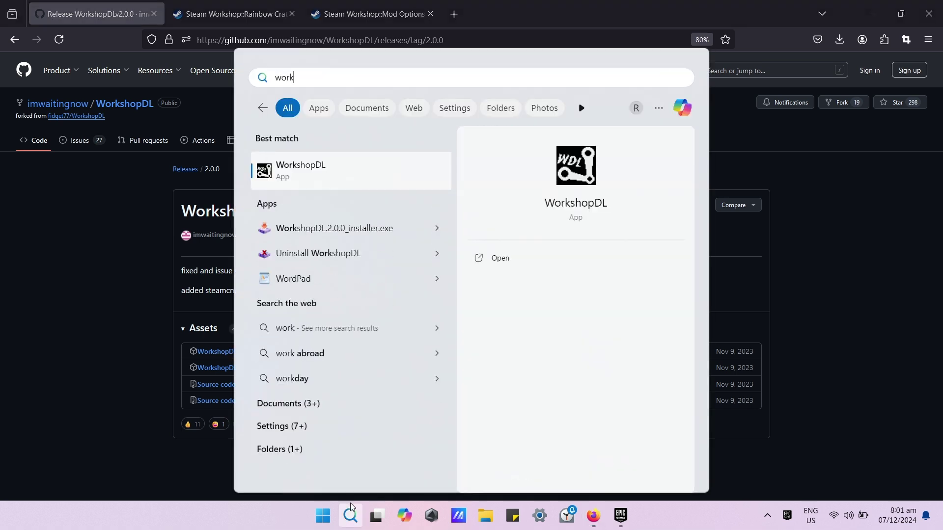
{"action": "left_click", "coordinate": [430, 176]}
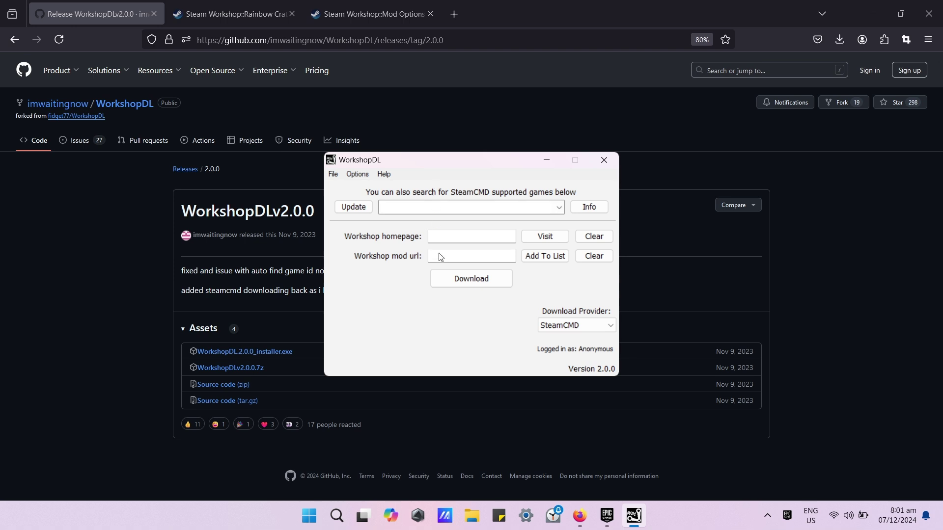
{"action": "left_click", "coordinate": [107, 256]}
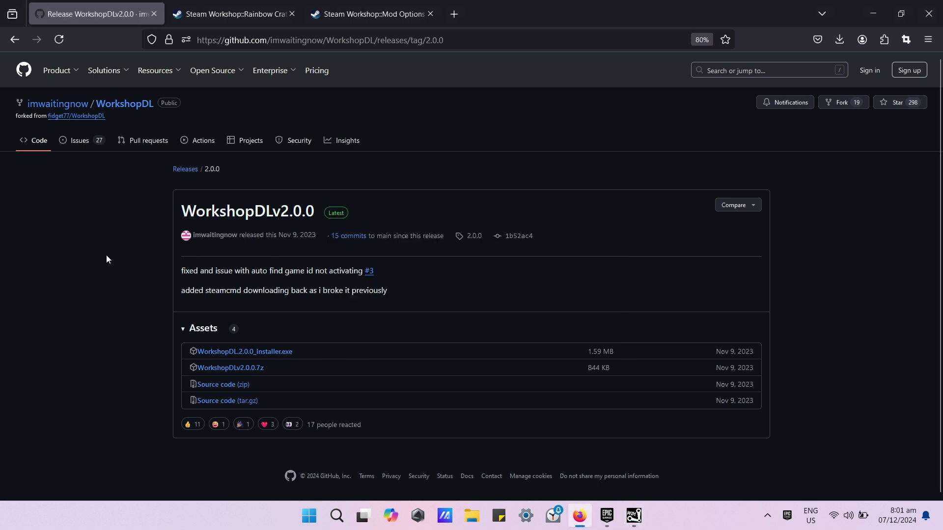
Look through both enlarged screenshots on the Rainbow Crates workshop page.
{"action": "left_click", "coordinate": [219, 15]}
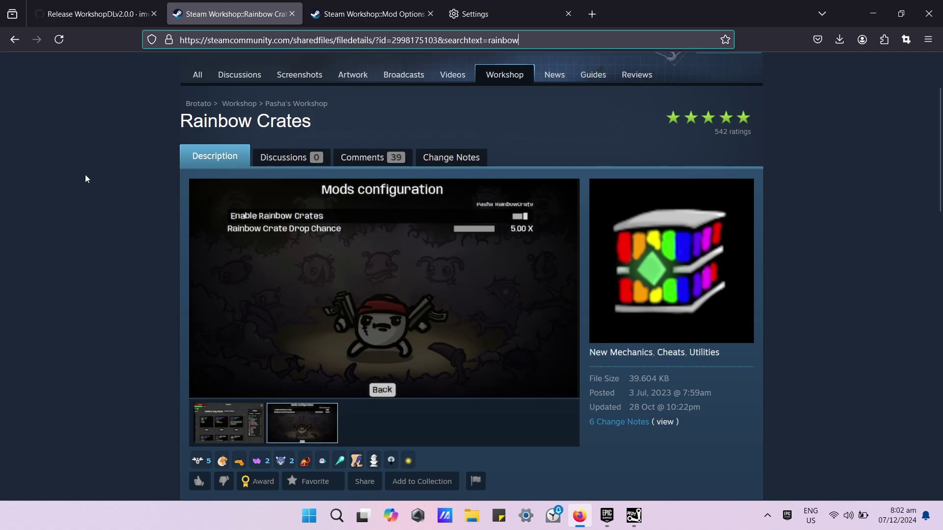
{"action": "scroll", "coordinate": [130, 197], "scroll_direction": "up", "scroll_amount": 2}
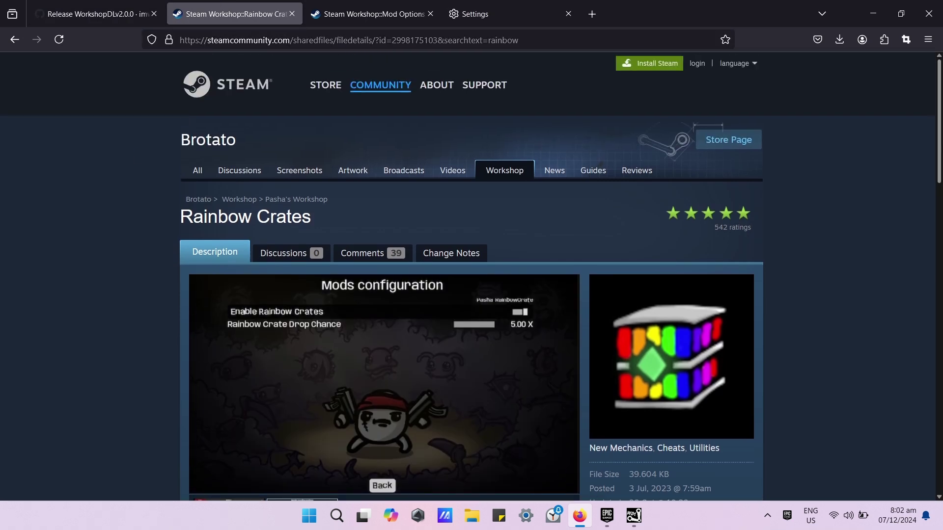
{"action": "scroll", "coordinate": [694, 201], "scroll_direction": "up", "scroll_amount": 1}
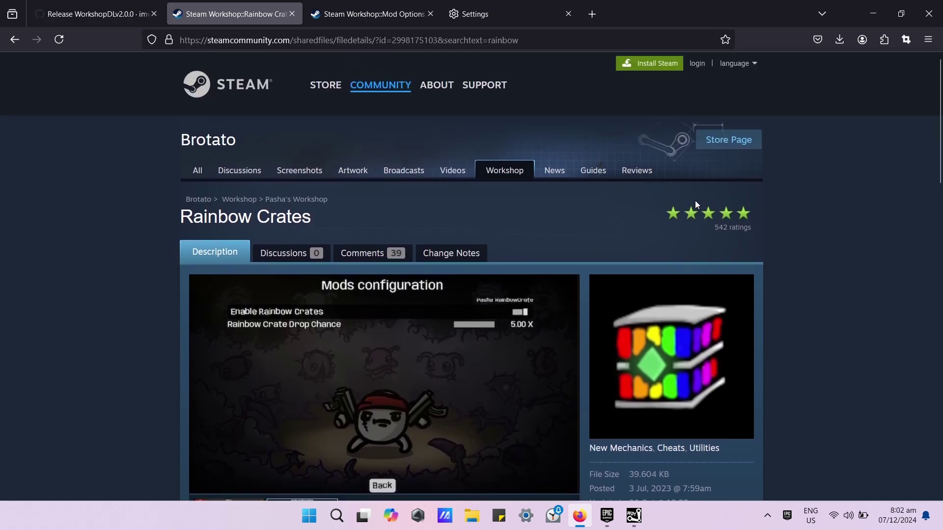
{"action": "left_click", "coordinate": [434, 329]}
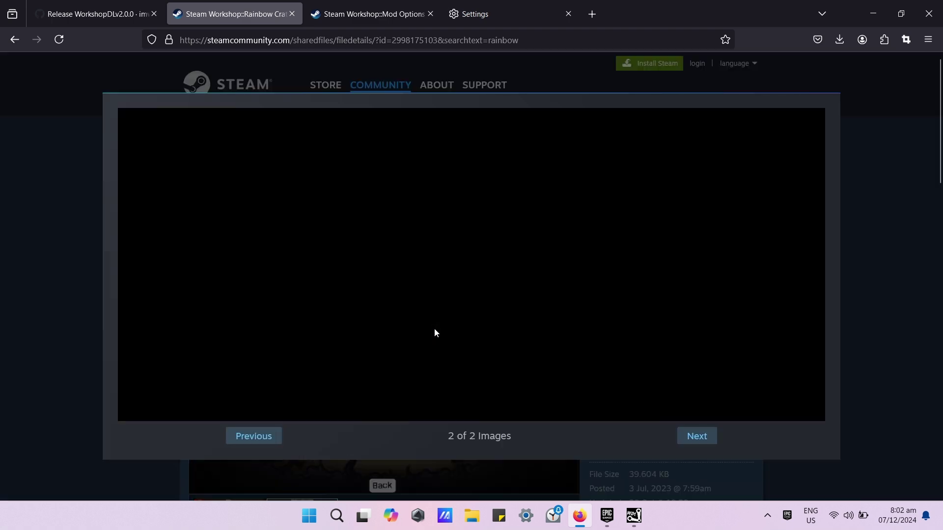
{"action": "left_click", "coordinate": [695, 437]}
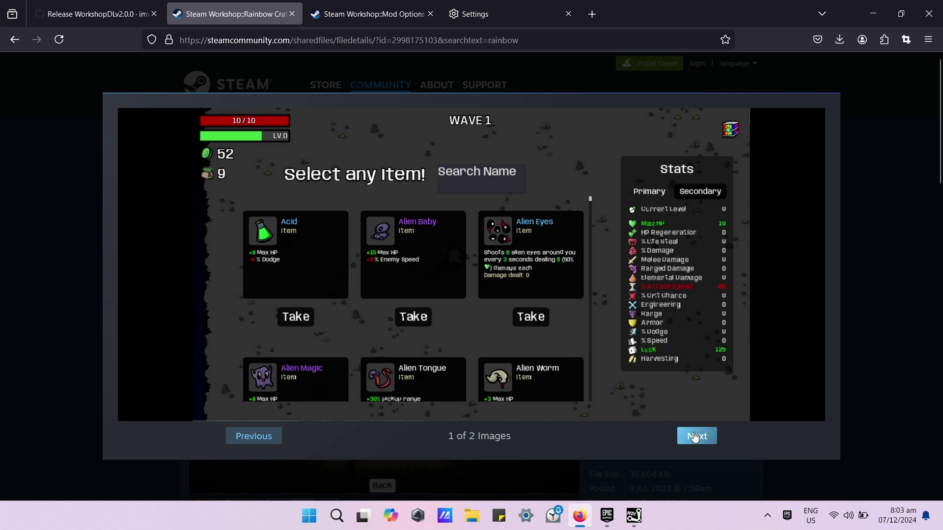
{"action": "left_click", "coordinate": [905, 337]}
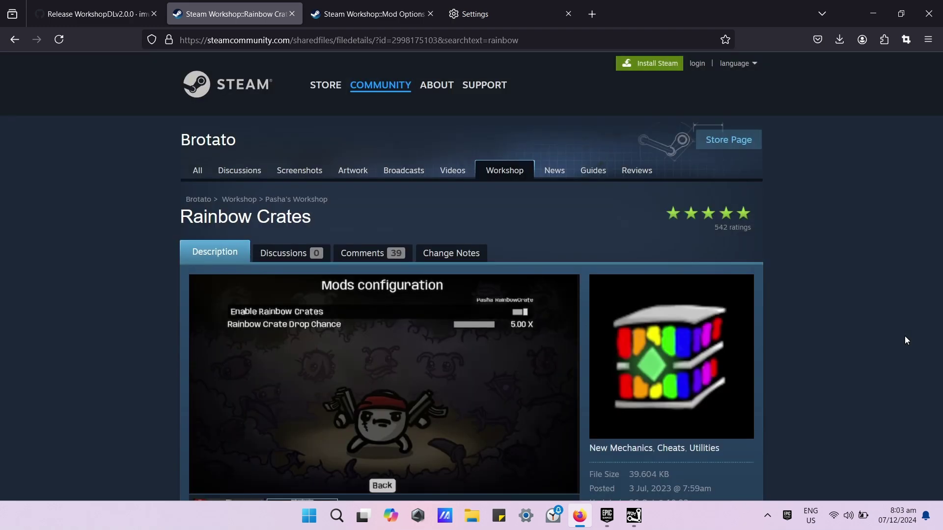
View the Mod Options screenshot, then return to Rainbow Crates and select its address.
{"action": "left_click", "coordinate": [327, 4]}
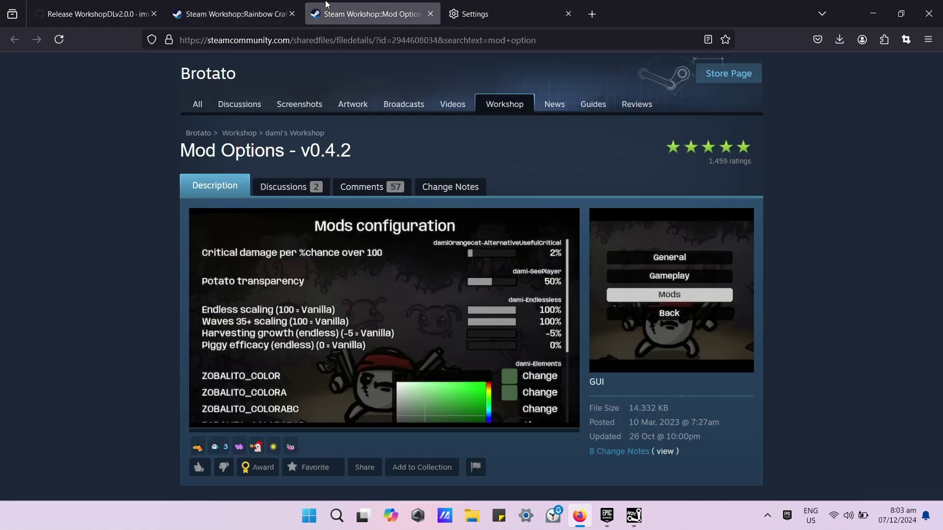
{"action": "left_click", "coordinate": [437, 276]}
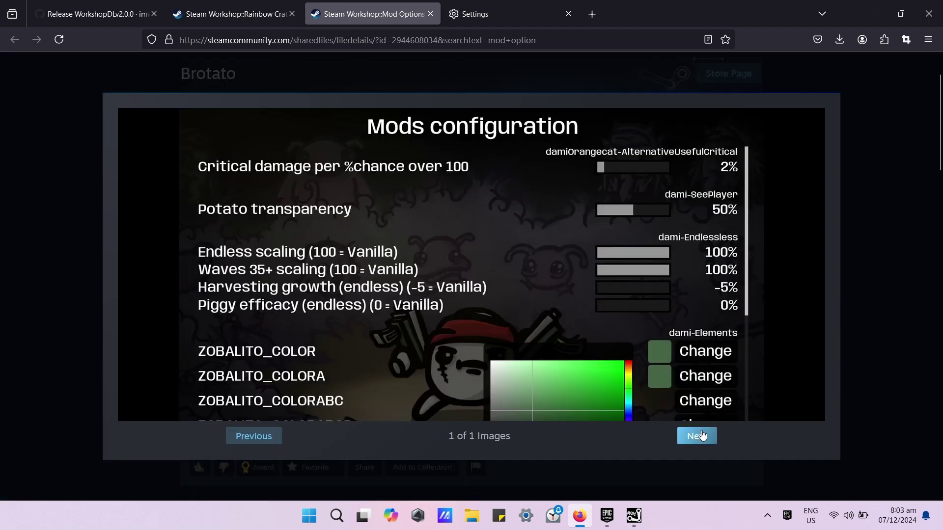
{"action": "left_click", "coordinate": [899, 388]}
{"action": "key", "text": "ctrl+shift+Tab"}
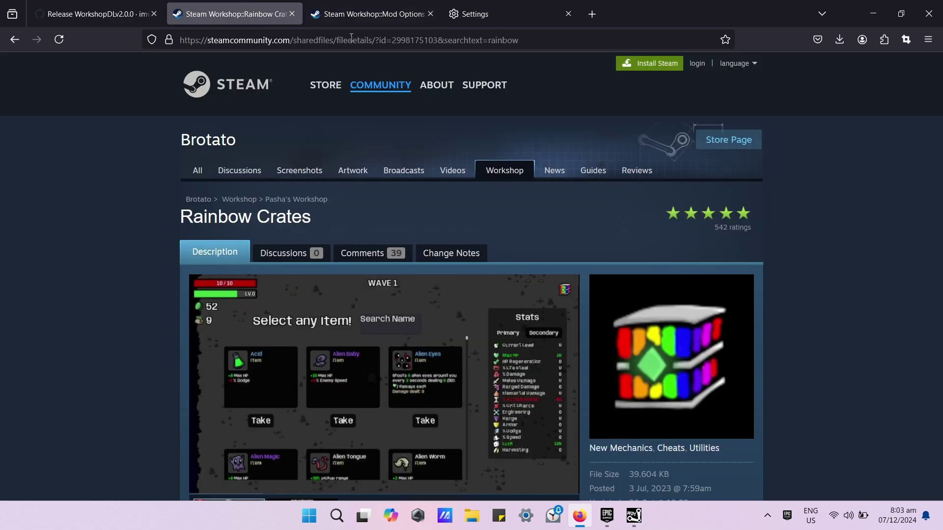
{"action": "left_click", "coordinate": [442, 43]}
{"action": "left_click", "coordinate": [439, 41]}
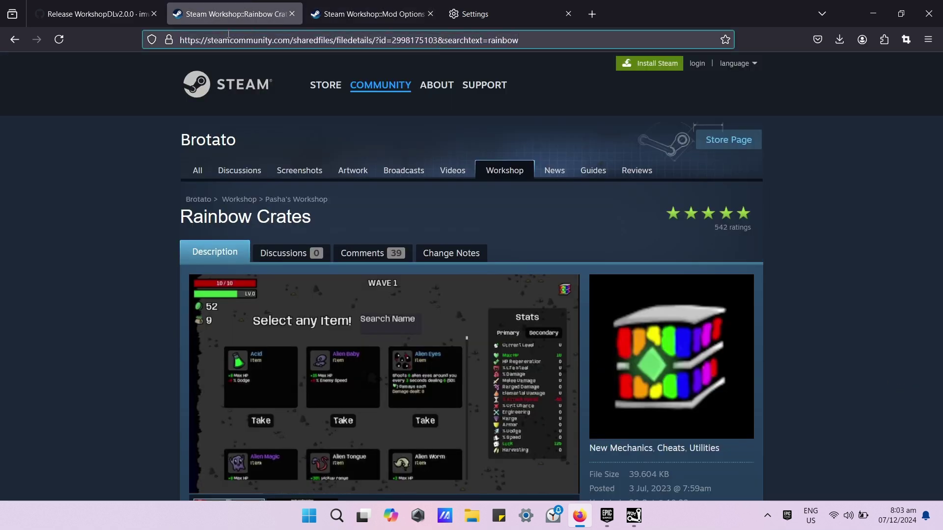
{"action": "left_click", "coordinate": [181, 41], "text": "shift"}
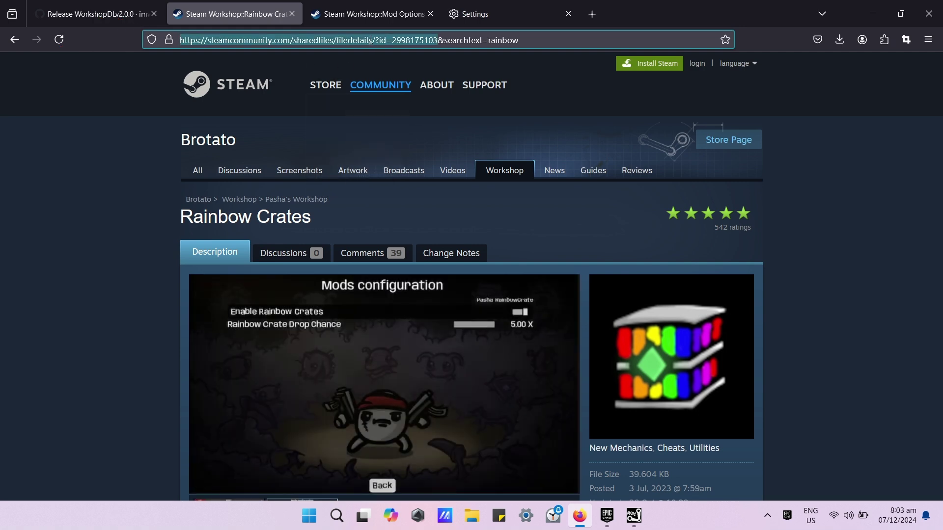
{"action": "left_click", "coordinate": [633, 515]}
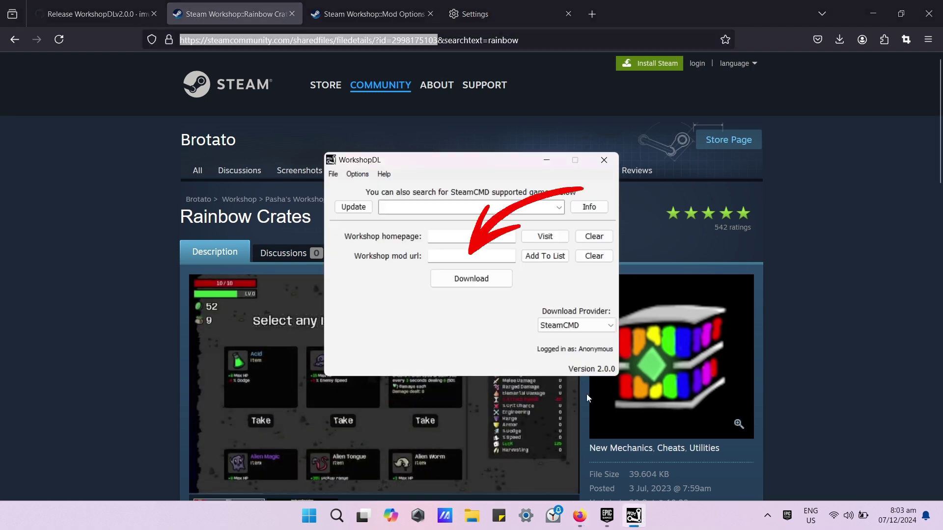
{"action": "left_click", "coordinate": [507, 260]}
{"action": "key", "text": "ctrl+v"}
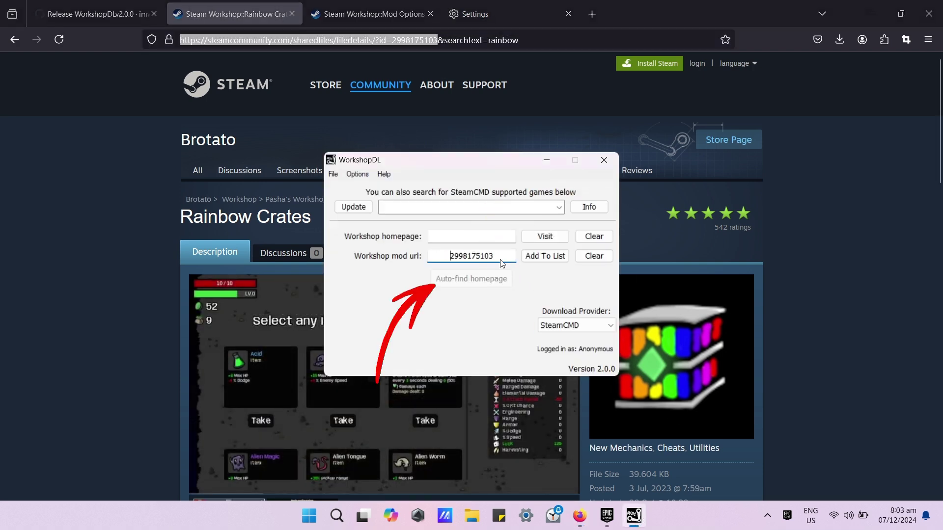
{"action": "left_click", "coordinate": [501, 277]}
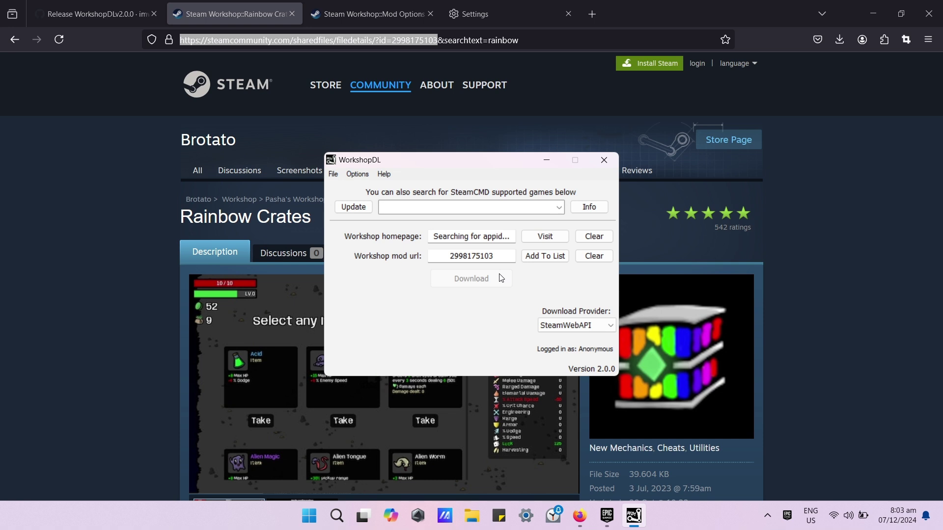
{"action": "left_click", "coordinate": [599, 325]}
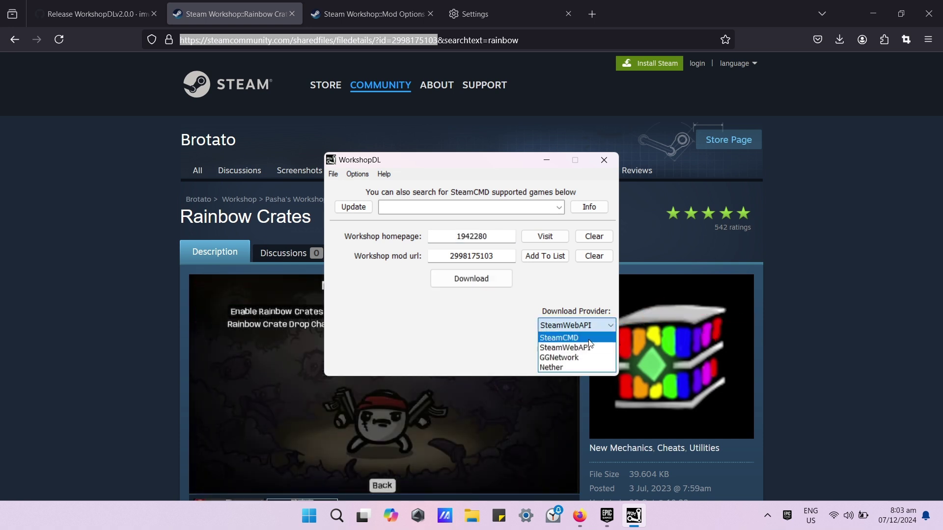
{"action": "left_click", "coordinate": [589, 335]}
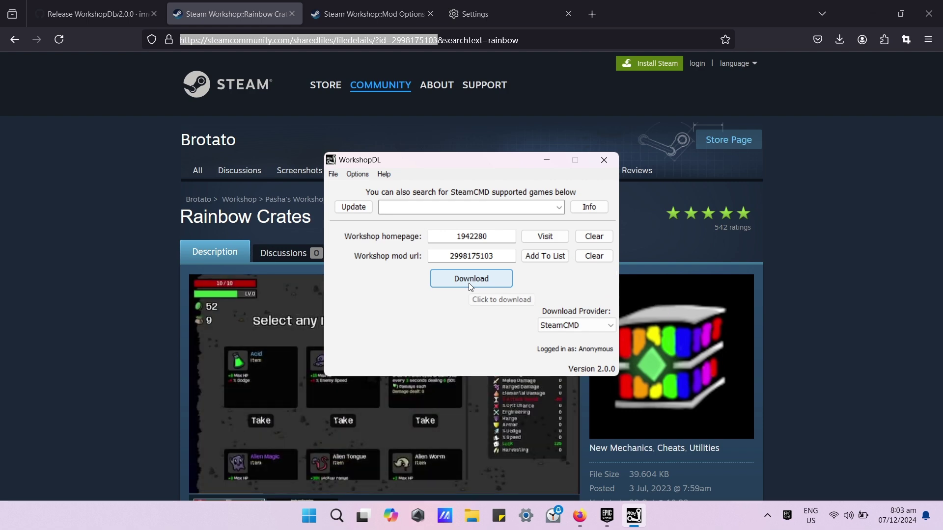
{"action": "left_click", "coordinate": [470, 279]}
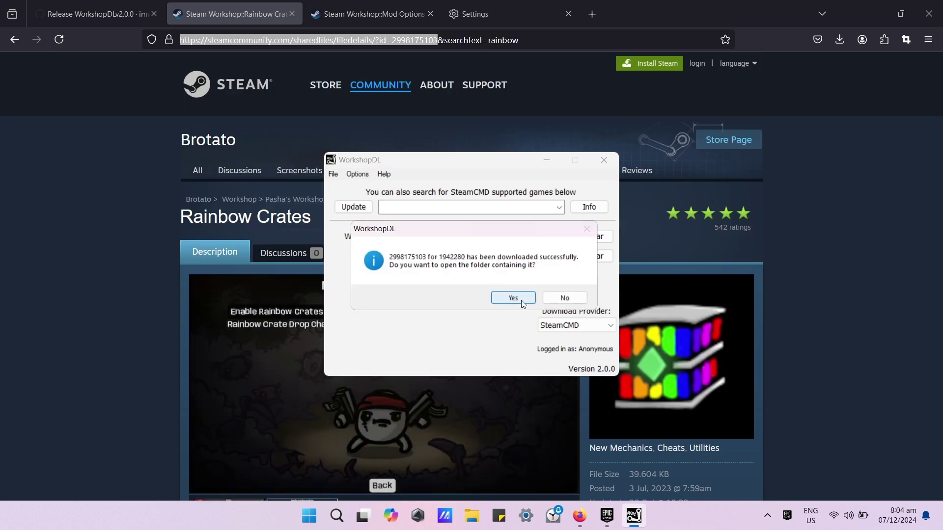
{"action": "left_click", "coordinate": [513, 298]}
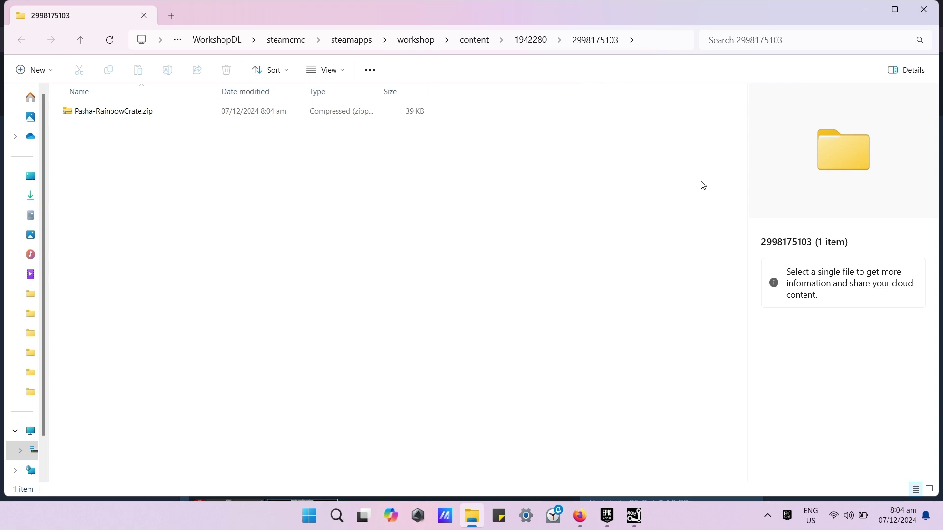
Open Brotato's Manage settings from the Epic Games Launcher library to reach its install folder.
{"action": "left_click", "coordinate": [617, 514]}
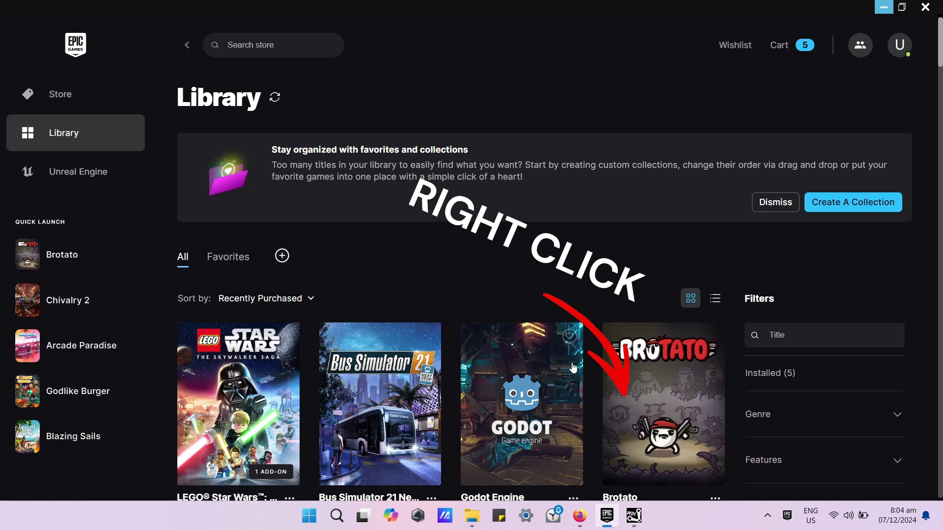
{"action": "right_click", "coordinate": [699, 367]}
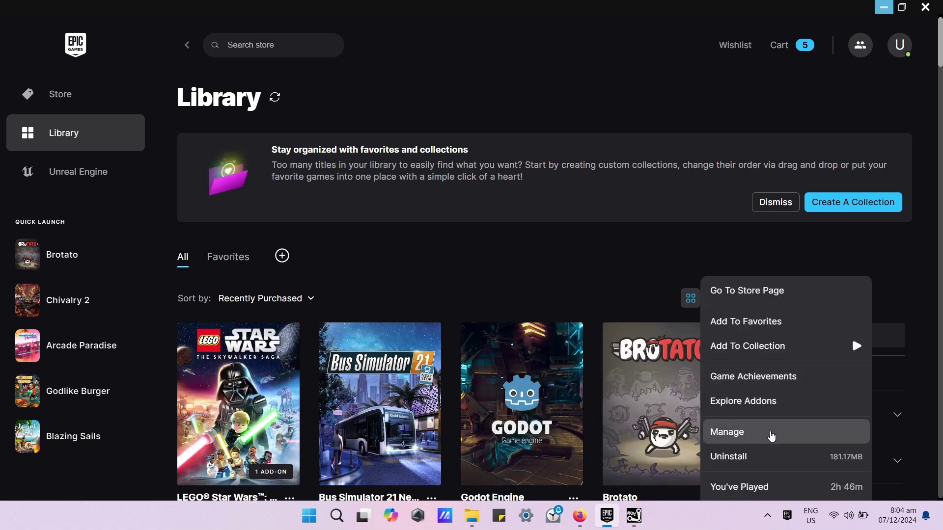
{"action": "left_click", "coordinate": [772, 436]}
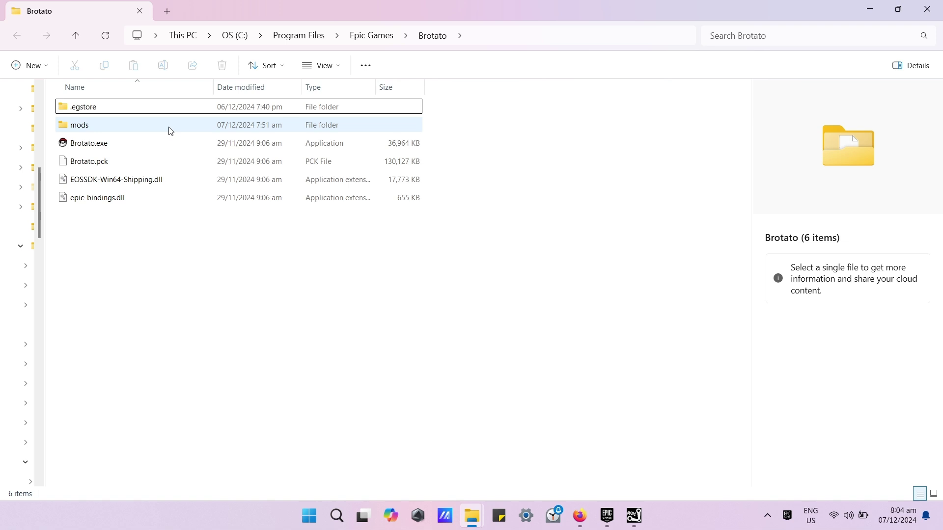
Cut Pasha-RainbowCrate.zip from the download folder and paste it into Brotato's mods folder.
{"action": "double_click", "coordinate": [171, 129]}
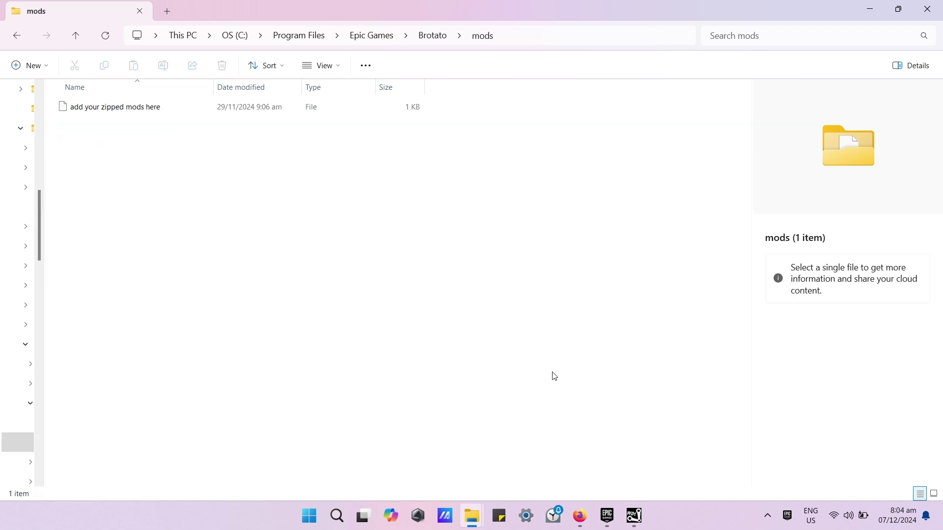
{"action": "mouse_move", "coordinate": [478, 519]}
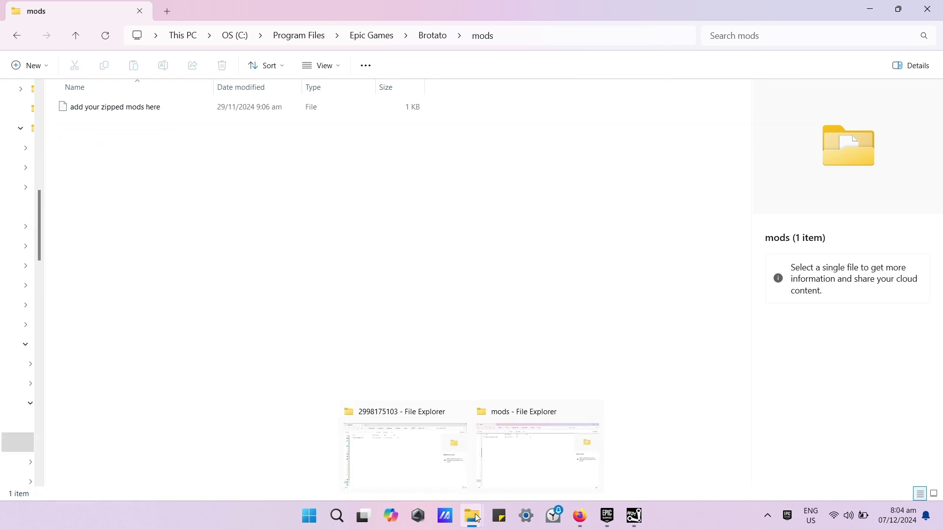
{"action": "left_click", "coordinate": [448, 479]}
{"action": "left_click_drag", "start_coordinate": [462, 3], "coordinate": [493, 176]}
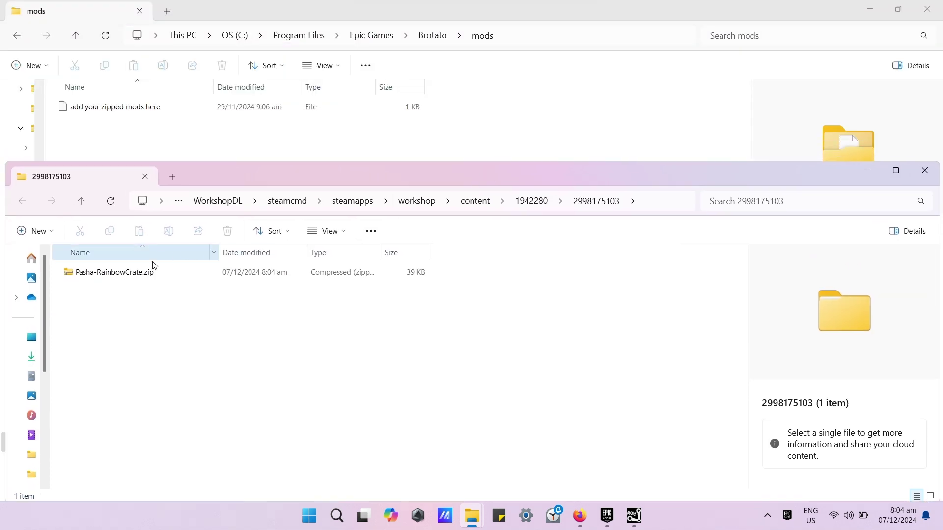
{"action": "left_click", "coordinate": [141, 273]}
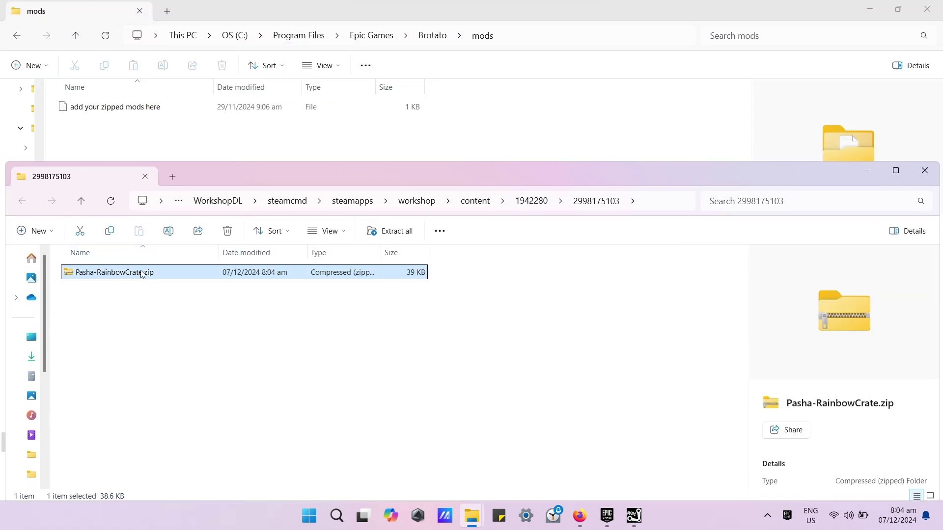
{"action": "right_click", "coordinate": [143, 274]}
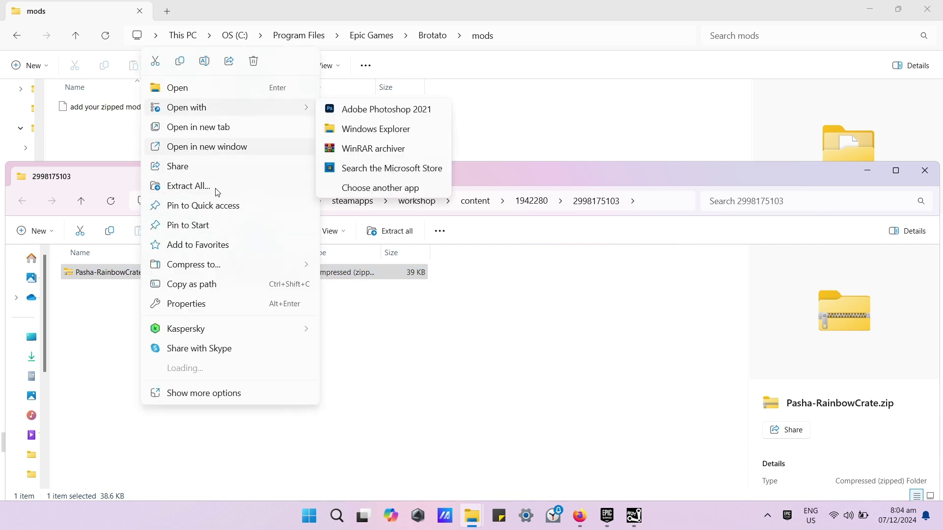
{"action": "left_click", "coordinate": [162, 66]}
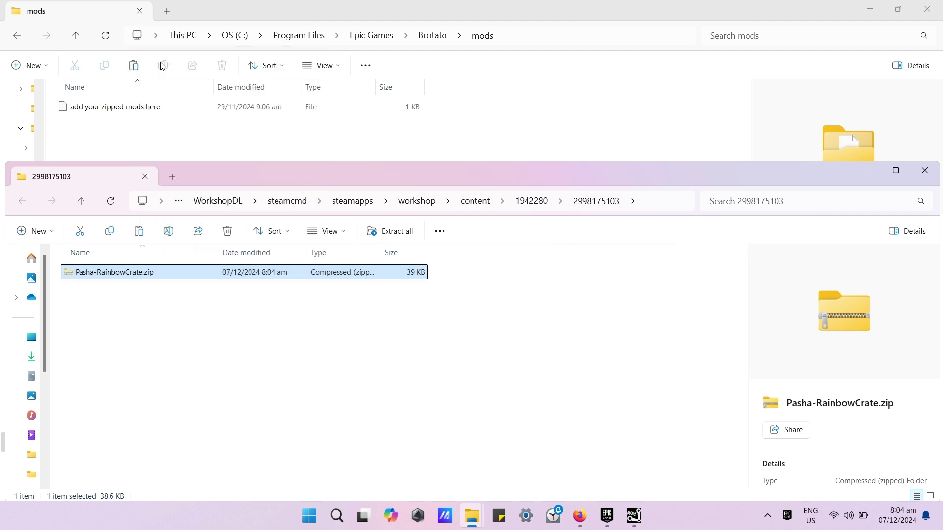
{"action": "left_click", "coordinate": [165, 141]}
{"action": "right_click", "coordinate": [167, 143]}
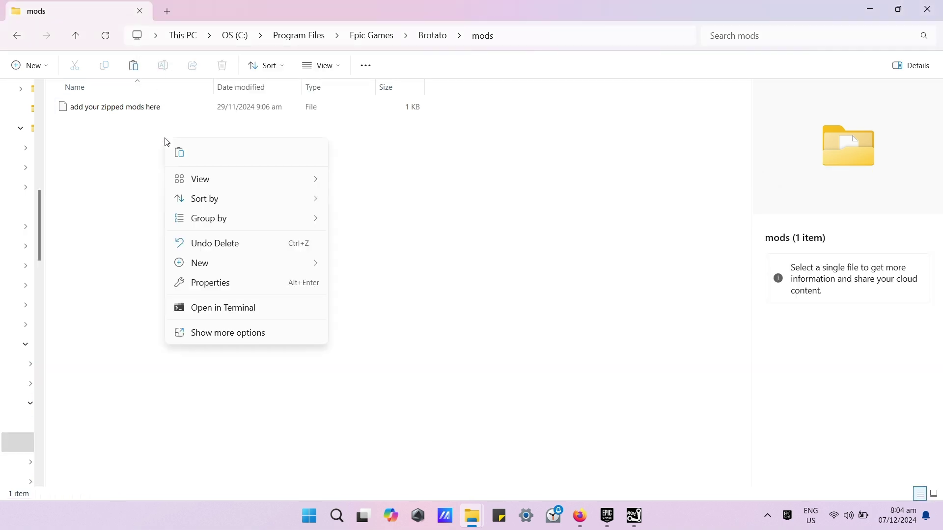
{"action": "mouse_move", "coordinate": [219, 263]}
{"action": "left_click", "coordinate": [179, 154]}
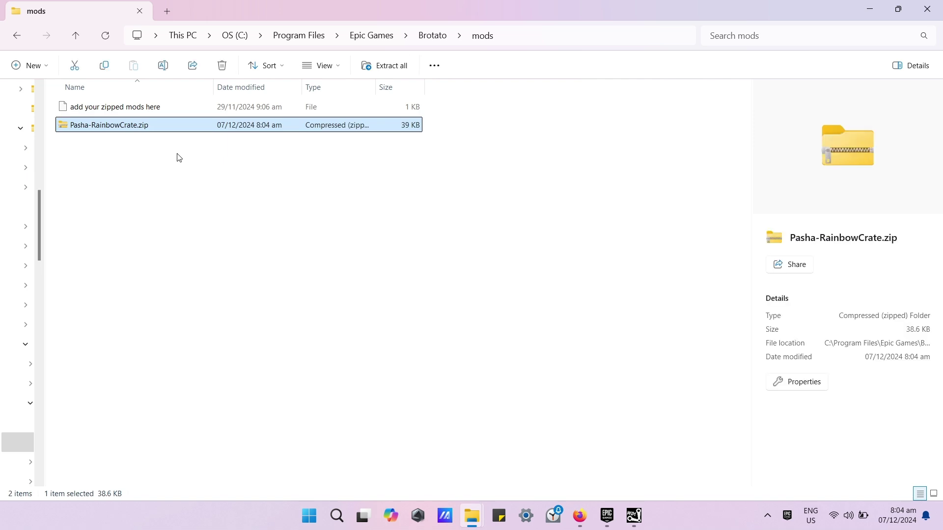
Minimise the mods folder, close the download folder and Brotato's Manage dialog, and minimise Epic.
{"action": "left_click", "coordinate": [870, 9]}
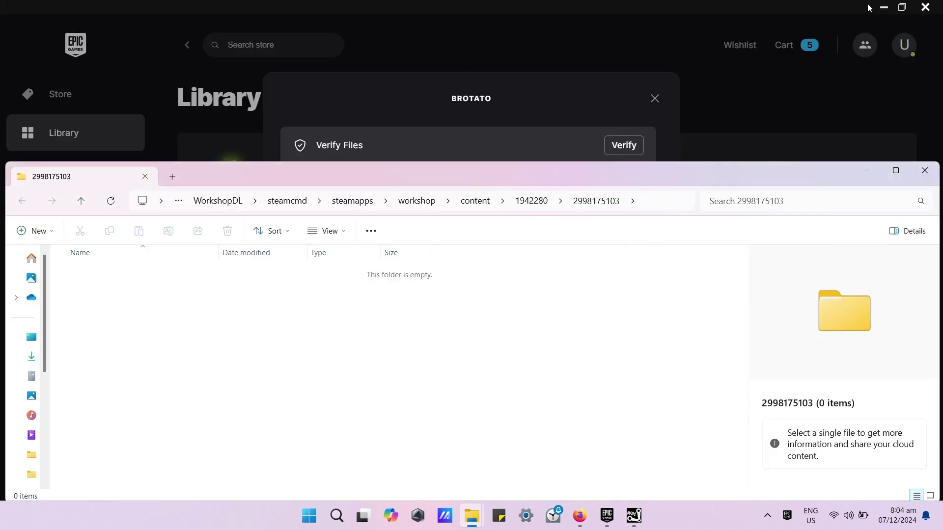
{"action": "left_click", "coordinate": [925, 170]}
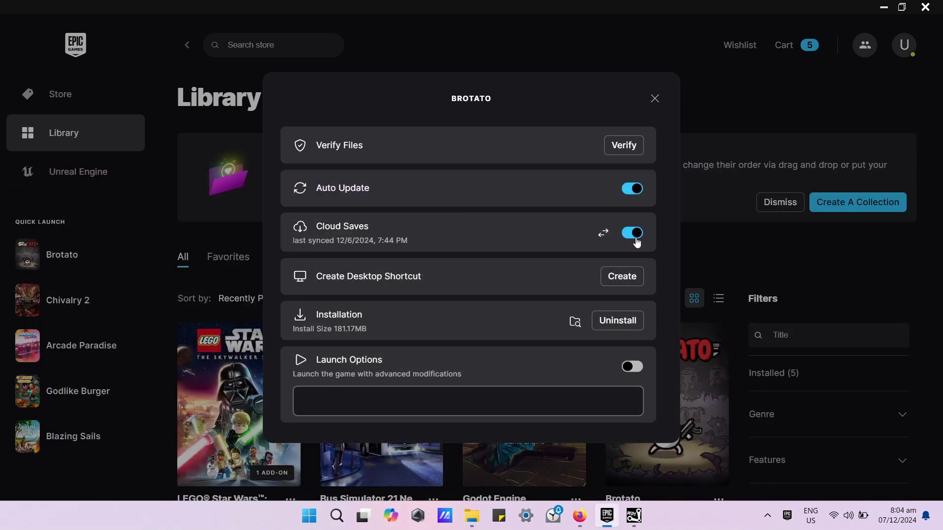
{"action": "left_click", "coordinate": [654, 98]}
{"action": "left_click", "coordinate": [883, 8]}
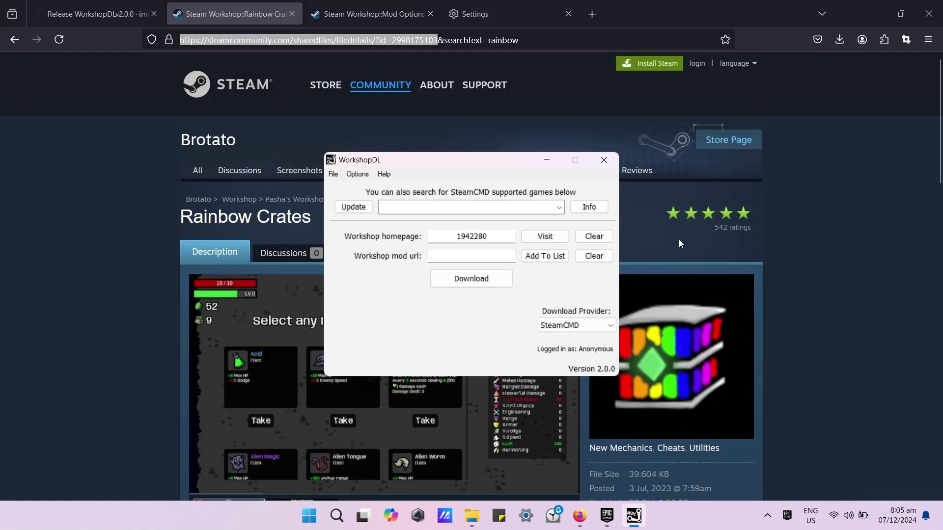
{"action": "left_click", "coordinate": [93, 222]}
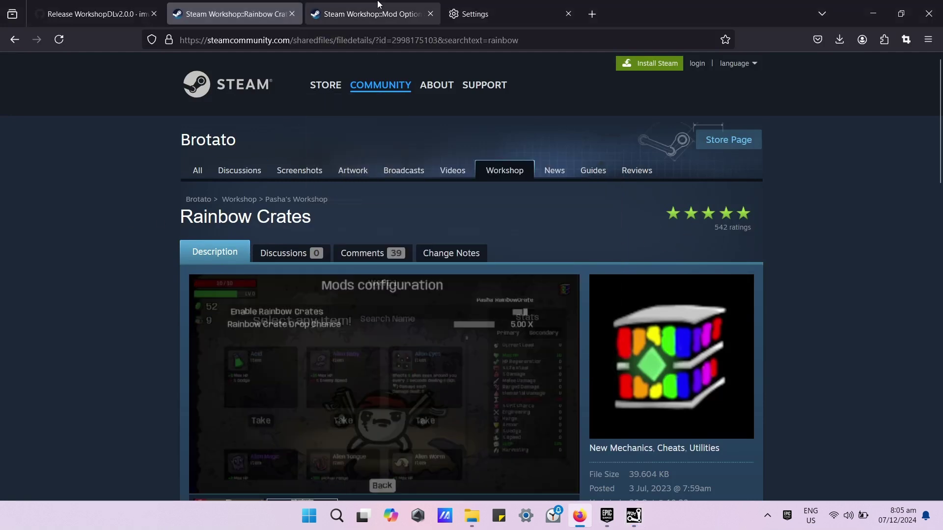
{"action": "left_click", "coordinate": [377, 6]}
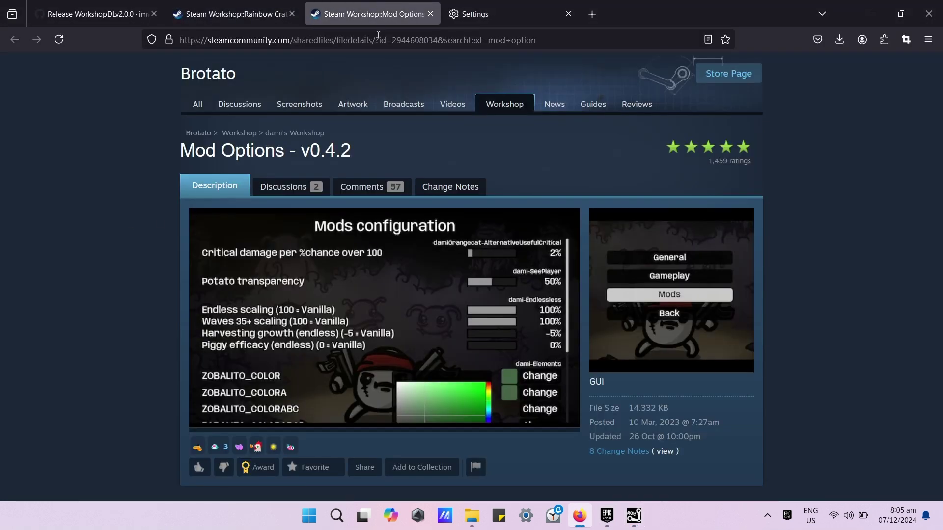
{"action": "mouse_move", "coordinate": [937, 96]}
{"action": "left_mouse_down"}
{"action": "mouse_move", "coordinate": [938, 178]}
{"action": "mouse_move", "coordinate": [938, 81]}
{"action": "left_mouse_up"}
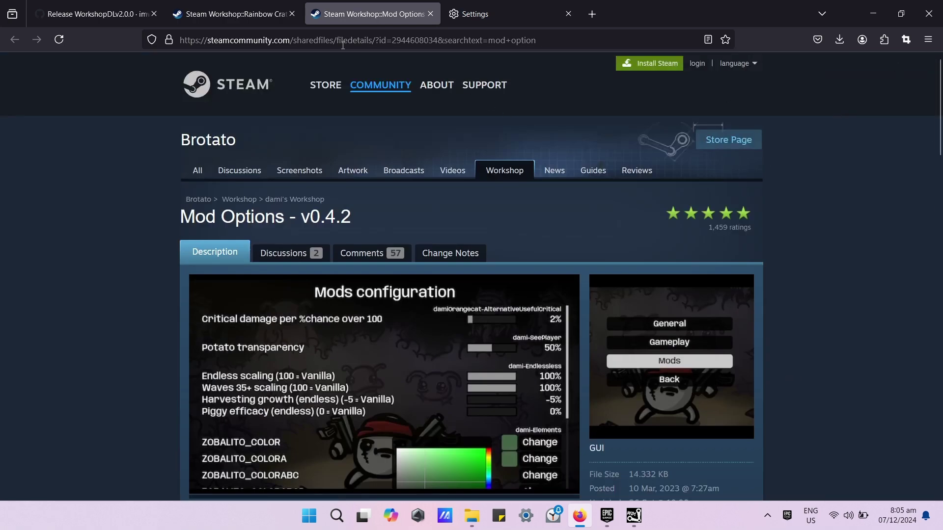
{"action": "left_click", "coordinate": [389, 42]}
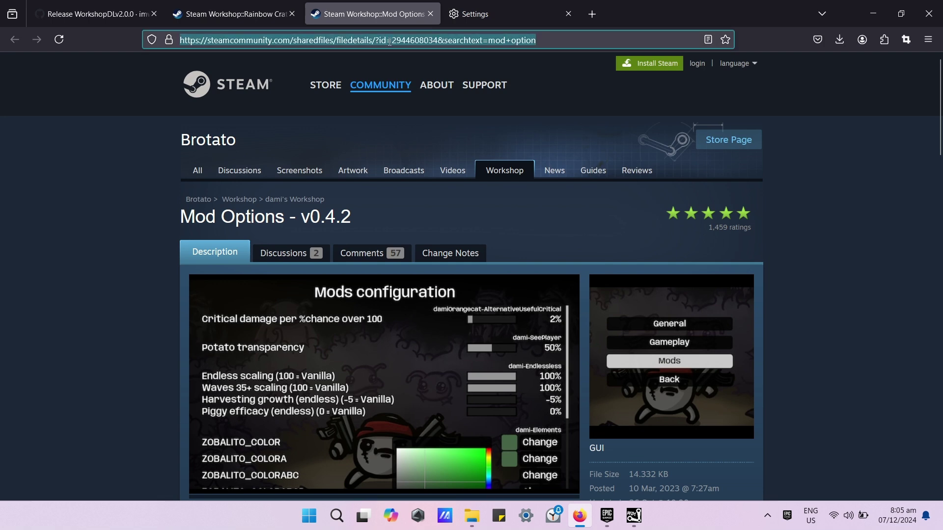
{"action": "left_click", "coordinate": [440, 40]}
{"action": "mouse_move", "coordinate": [440, 40]}
{"action": "left_mouse_down"}
{"action": "mouse_move", "coordinate": [253, 40]}
{"action": "mouse_move", "coordinate": [114, 58]}
{"action": "left_mouse_up"}
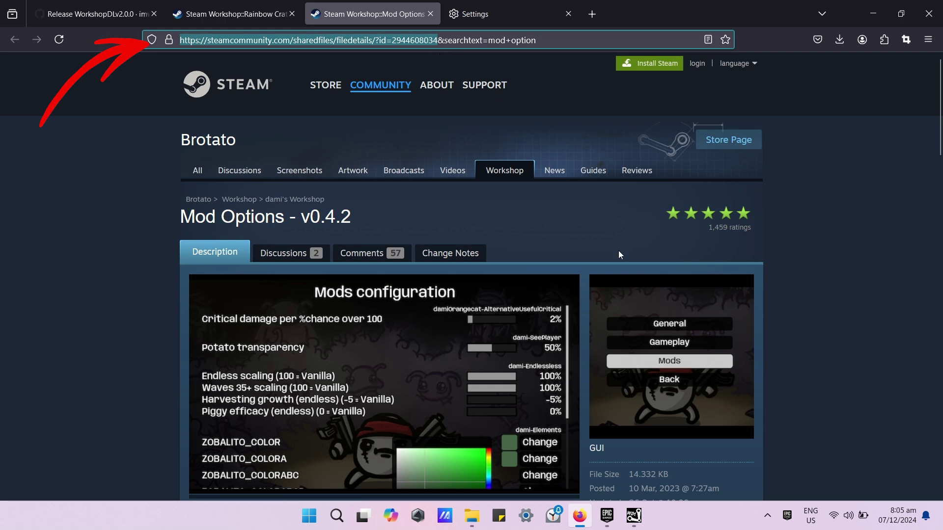
{"action": "left_click", "coordinate": [633, 516]}
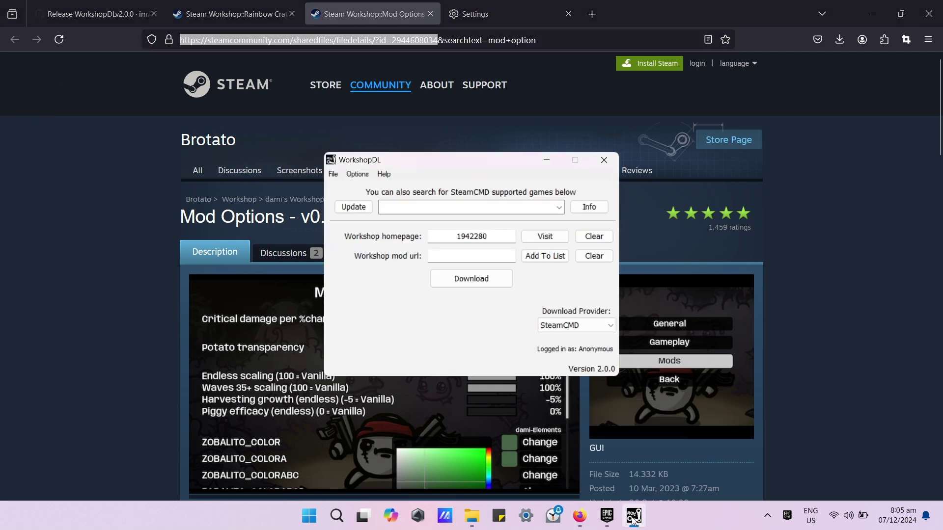
{"action": "right_click", "coordinate": [475, 256]}
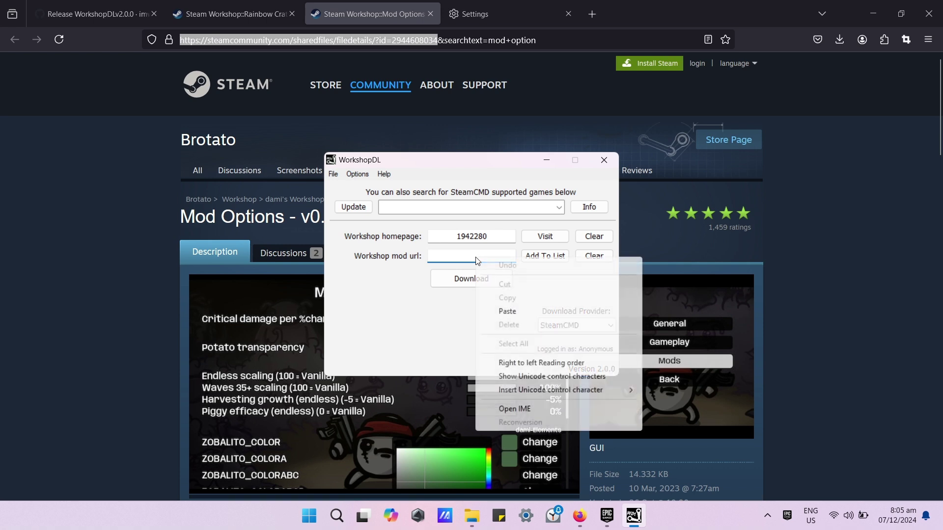